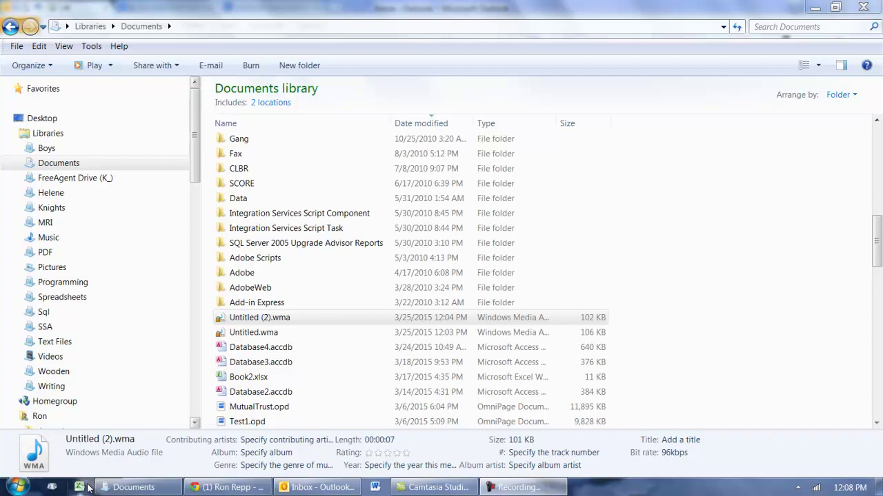
Step: Start Excel in a maximized window and open the recent workbook No-docs.xls
mouse_move(114, 488)
click(79, 488)
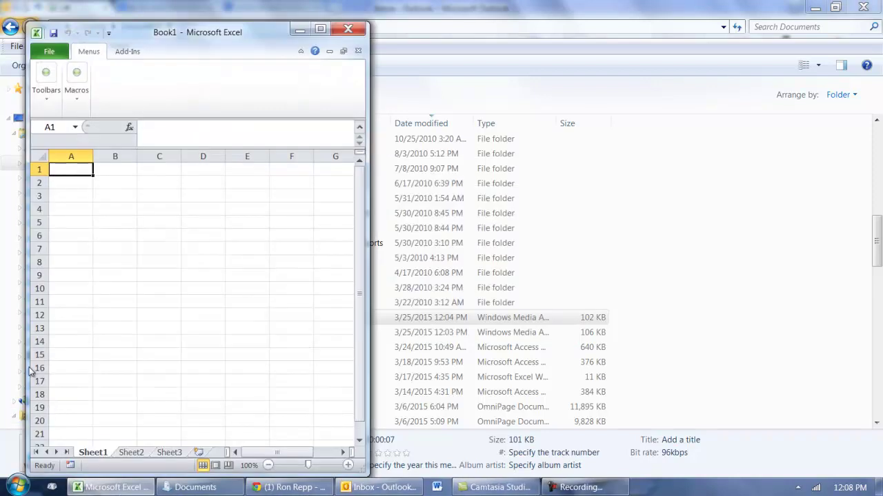
double_click(138, 34)
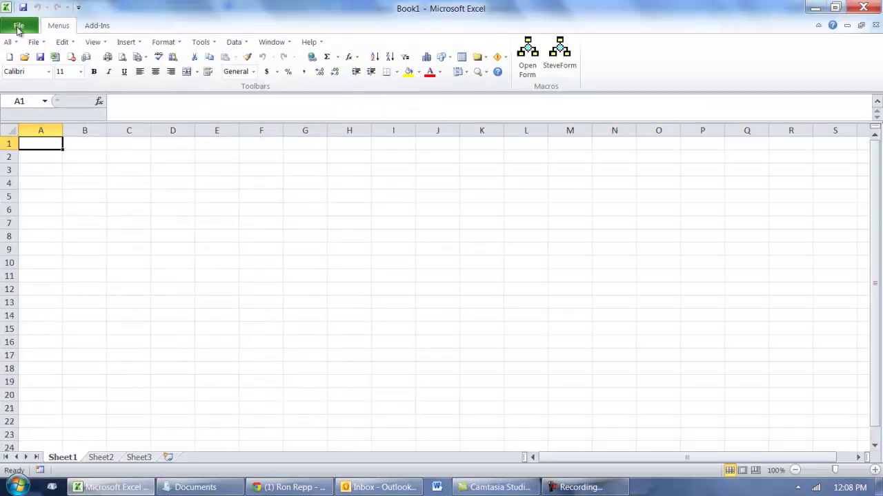
click(18, 25)
click(143, 152)
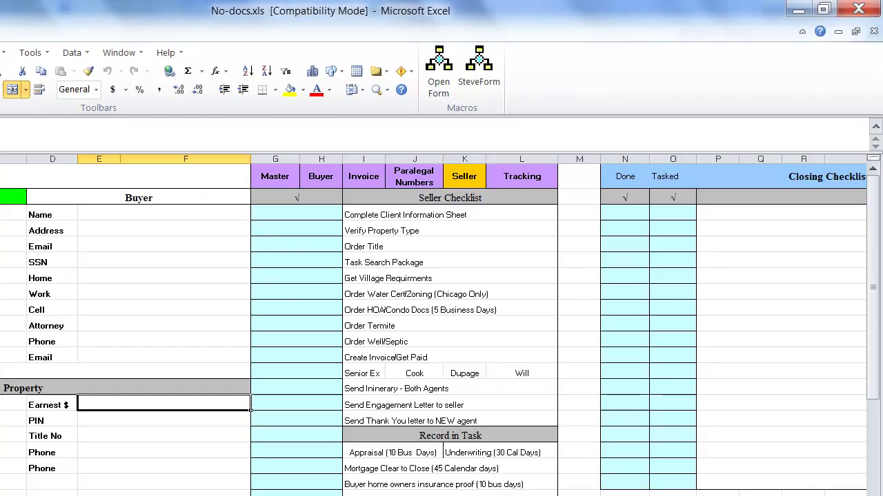
Step: Open the SteveForm property form and load the sixth entry of the property list to view its seller details
click(480, 61)
click(424, 110)
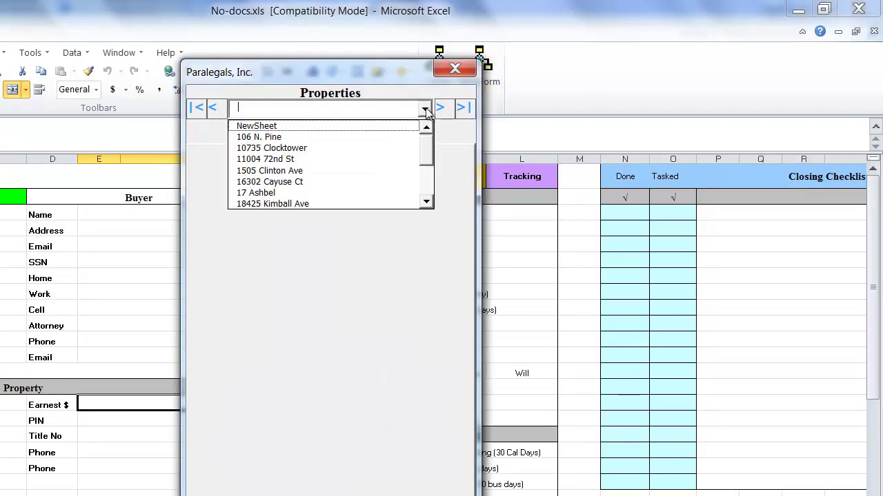
drag(424, 157, 422, 170)
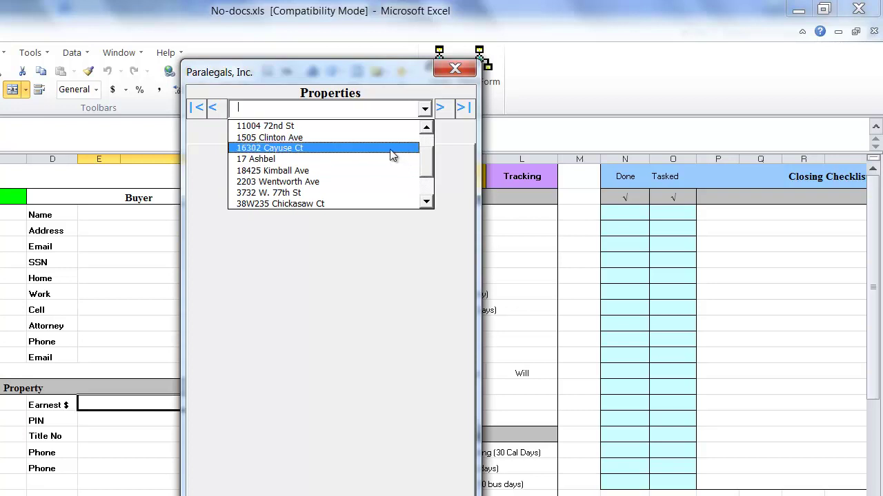
click(390, 149)
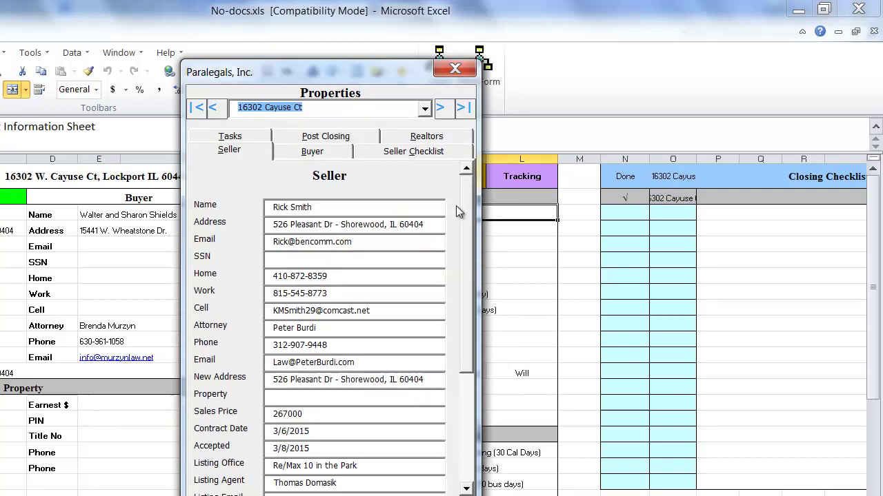
mouse_move(465, 218)
mouse_down()
mouse_move(459, 328)
mouse_move(464, 211)
mouse_up()
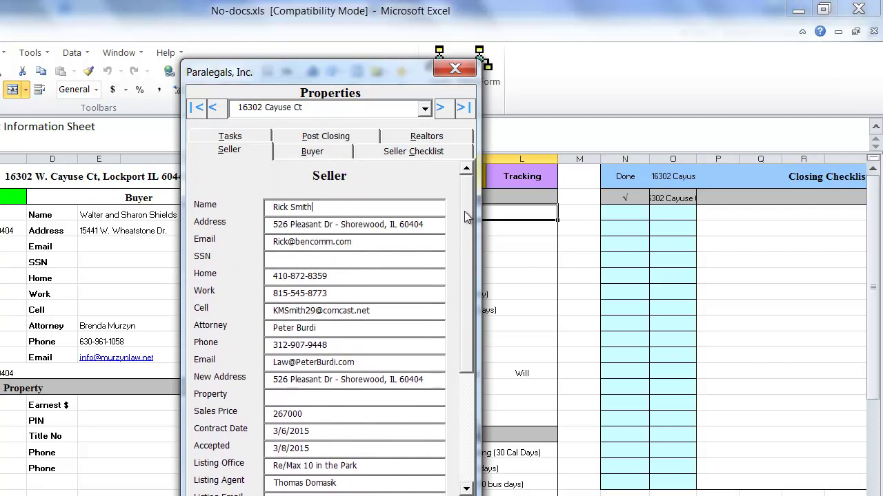
Step: Review the property's buyer details and seller checklist, moving the form aside to compare it with the sheet's check mark column
click(321, 152)
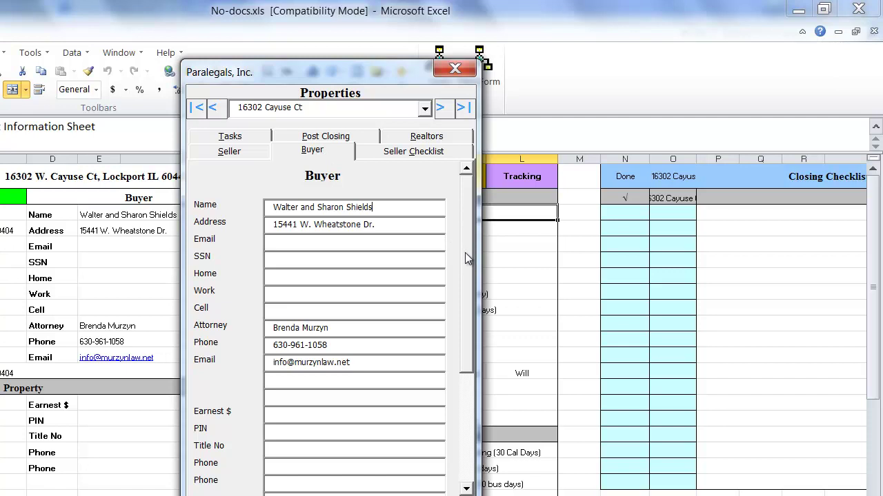
drag(465, 252, 415, 163)
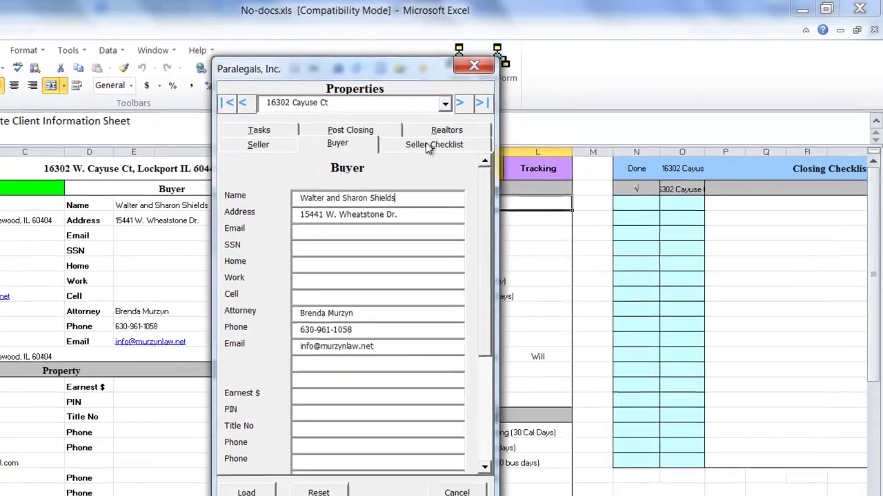
click(424, 149)
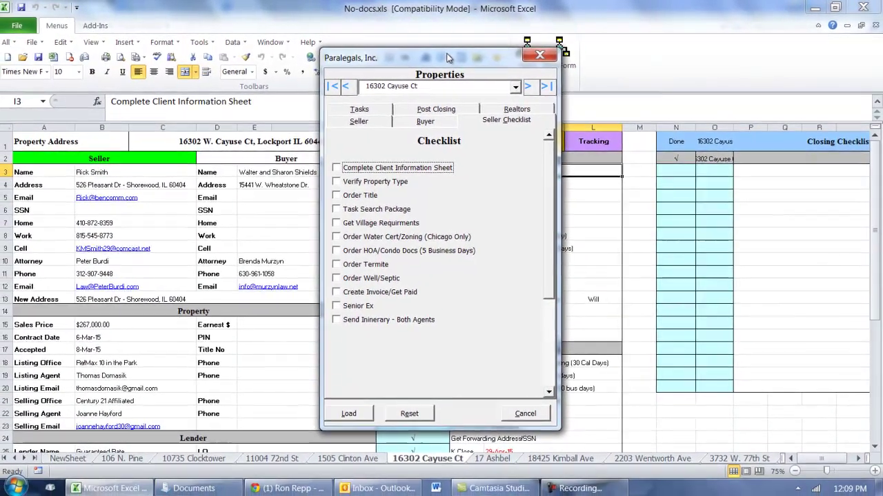
drag(423, 61, 586, 101)
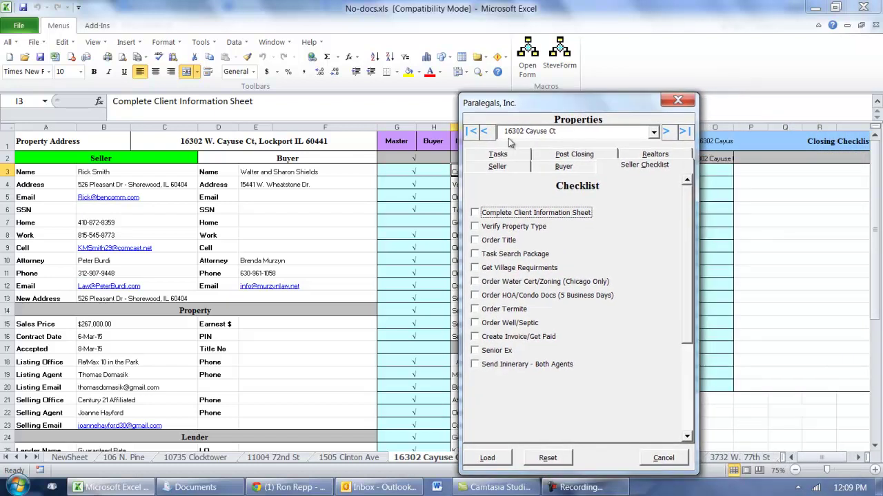
click(416, 172)
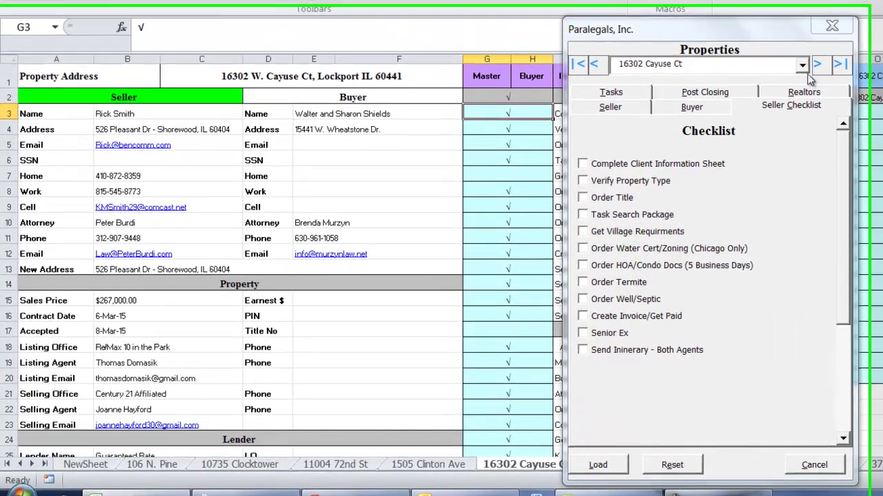
Step: Go to the next property record and review its seller checklist, tasks, buyer and post-closing pages
click(835, 61)
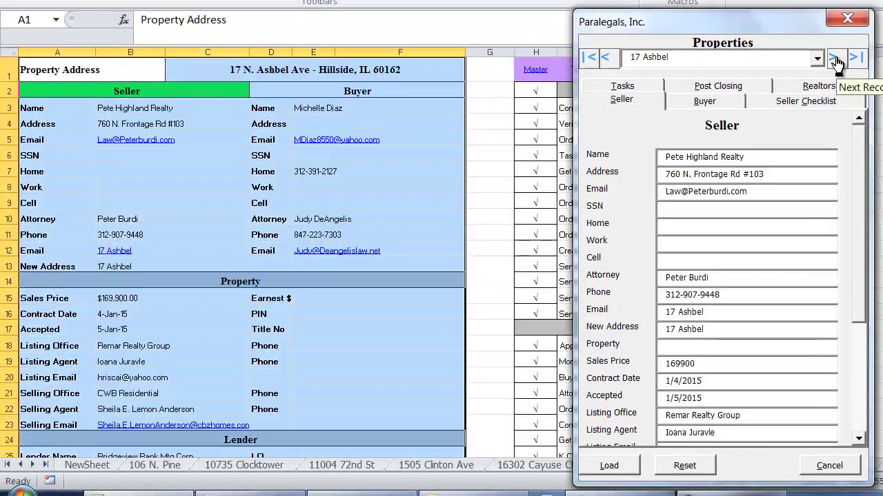
click(696, 102)
click(771, 108)
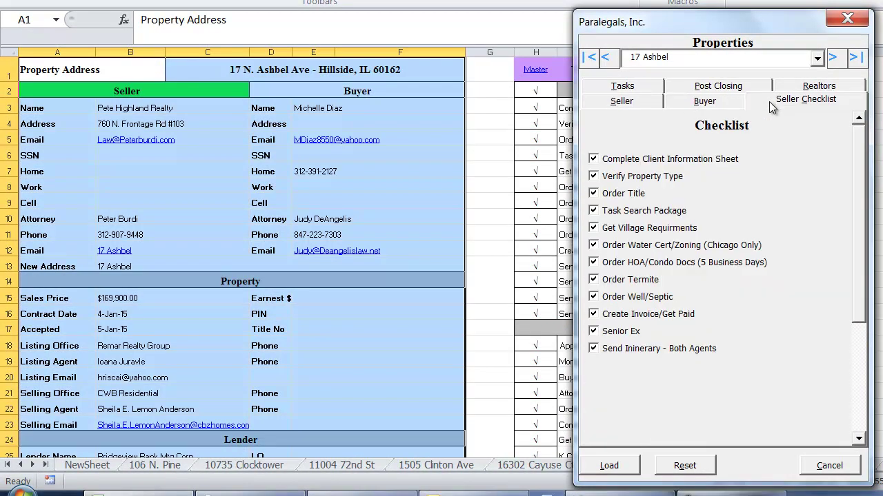
click(645, 88)
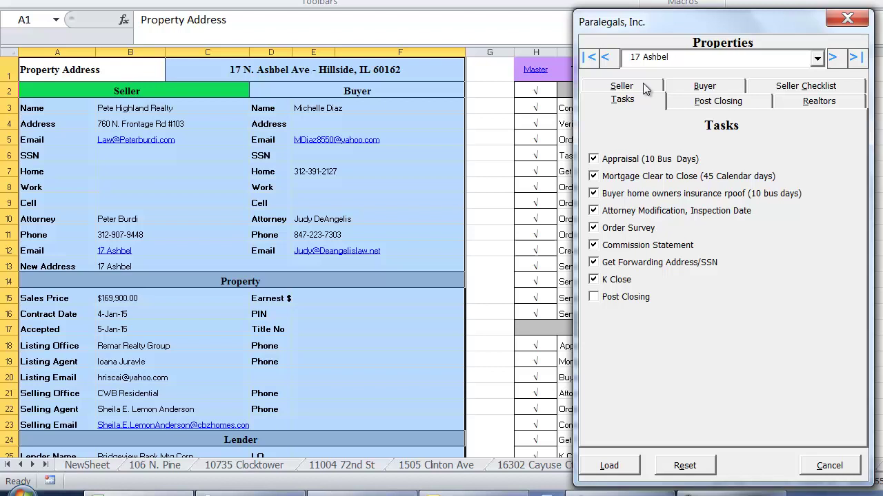
click(678, 86)
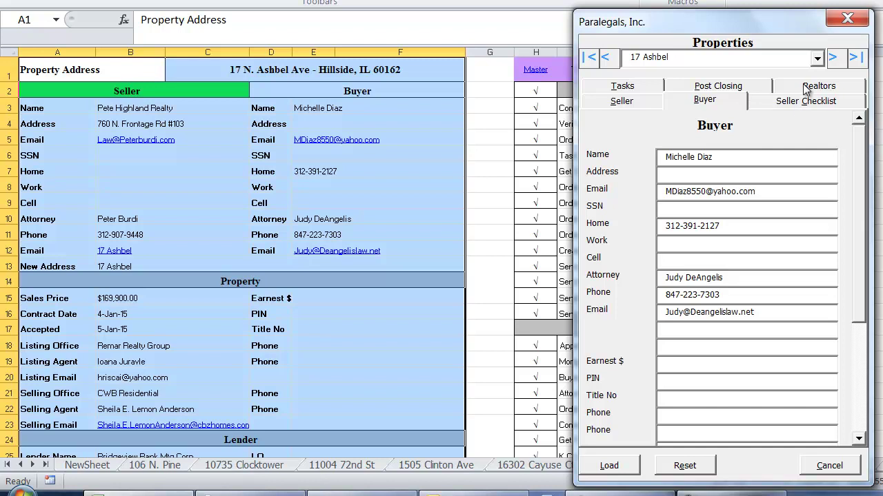
click(731, 86)
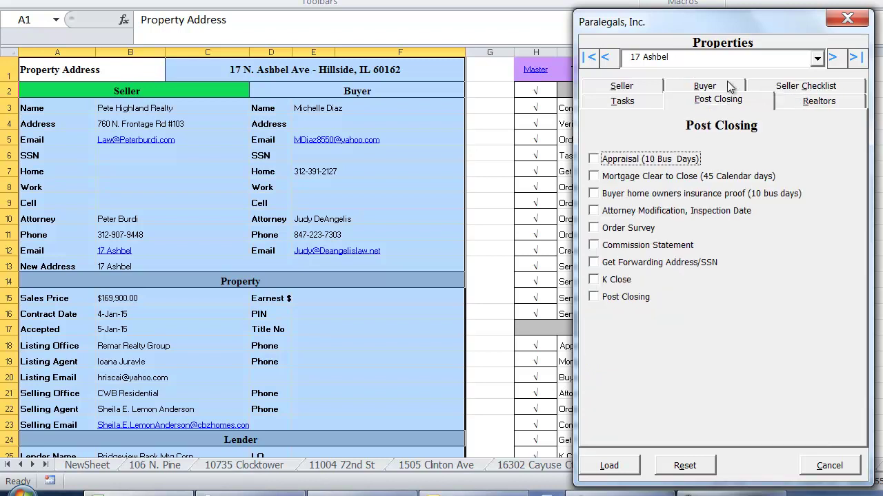
Step: Show the Realtors page and pick the fourth last name in its list
click(777, 87)
click(776, 86)
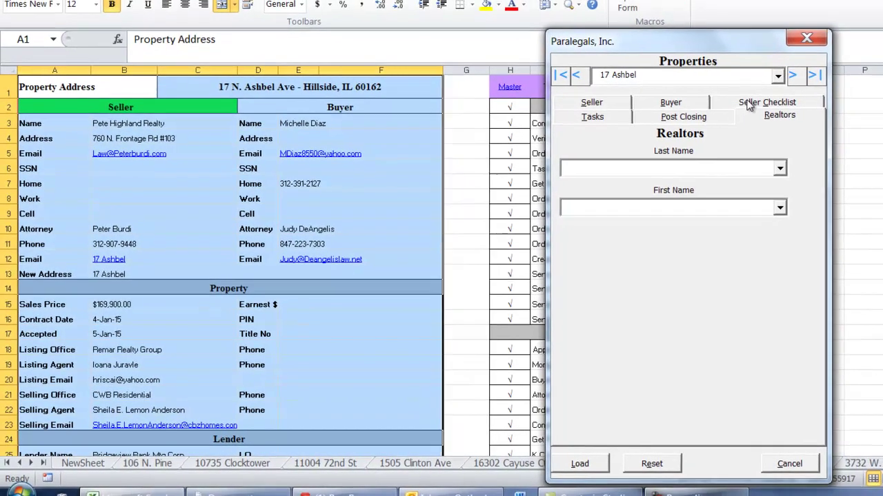
click(779, 168)
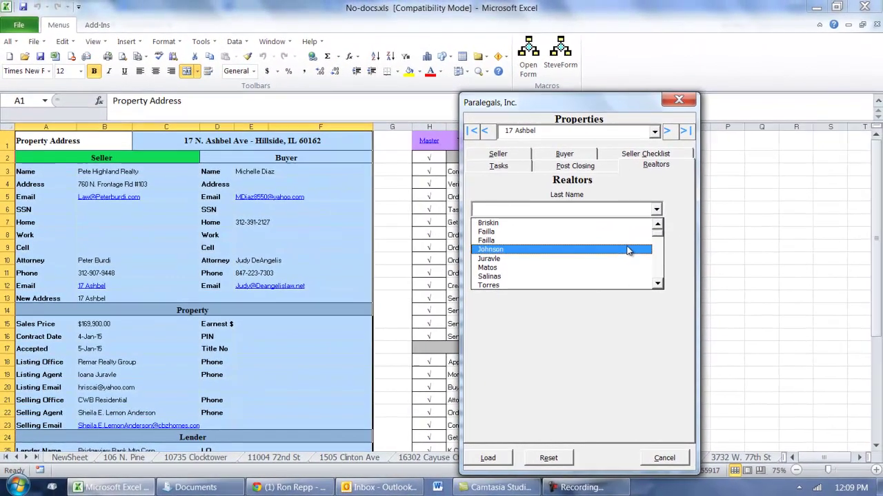
click(647, 243)
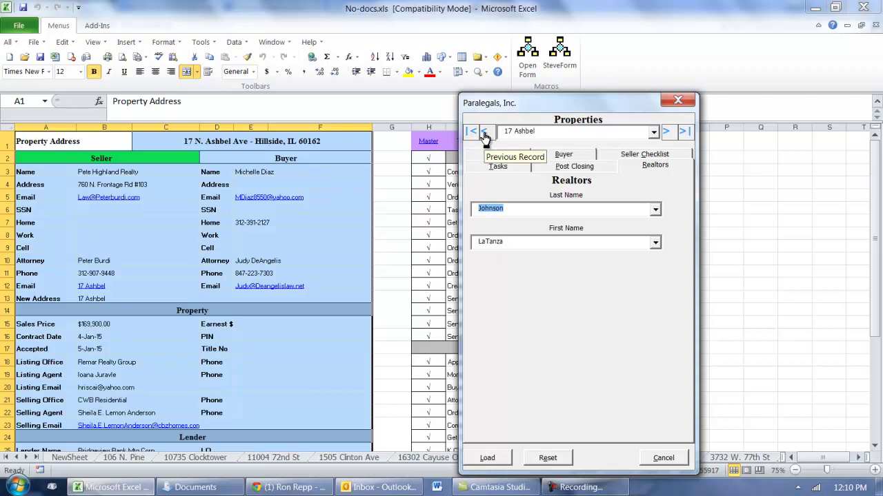
Step: Go to the last property record and compare its seller details with the top of the worksheet
click(683, 135)
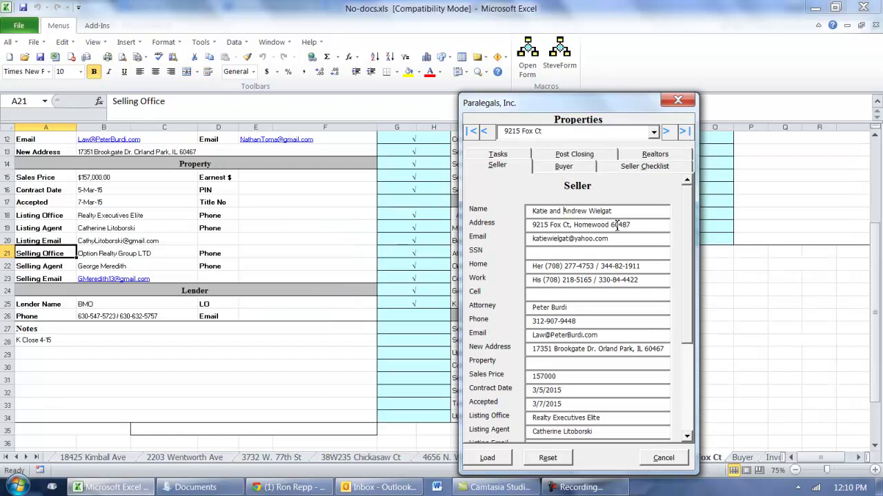
click(90, 200)
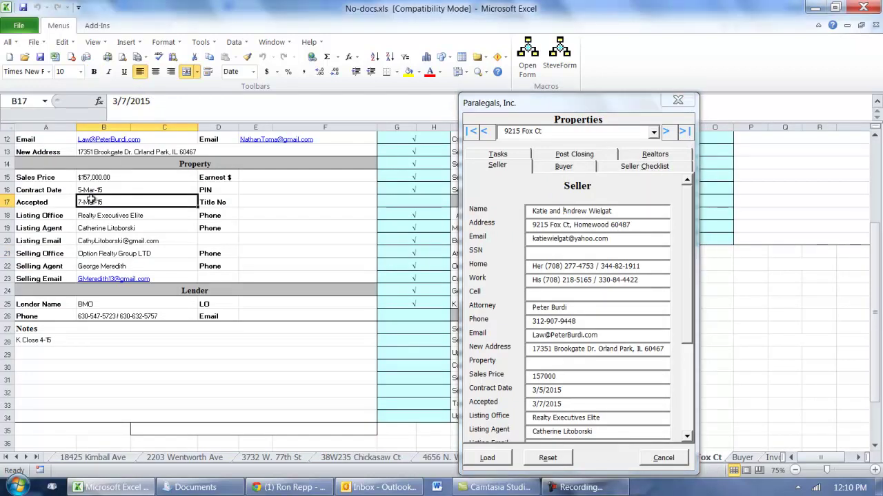
scroll(89, 200, up, 4)
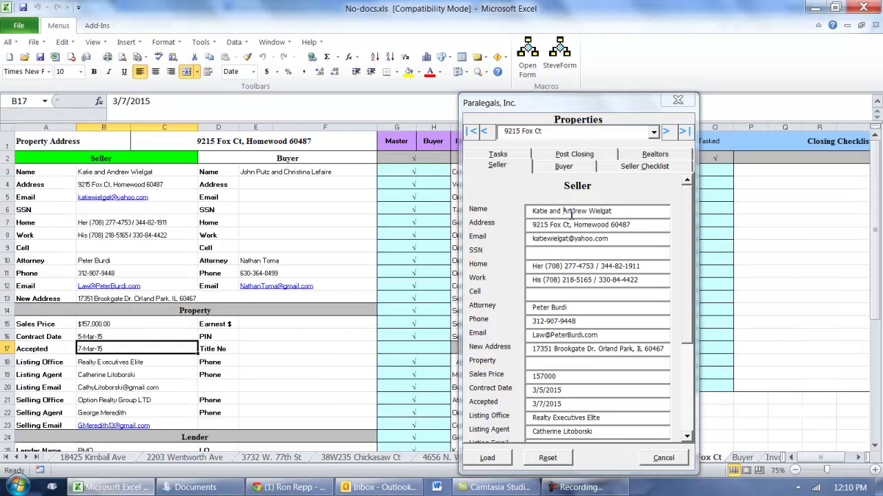
mouse_move(686, 251)
mouse_down()
mouse_move(690, 336)
mouse_move(695, 244)
mouse_up()
Step: Compare the last property's buyer page and seller checklist with the worksheet, then return to the seller page
click(547, 168)
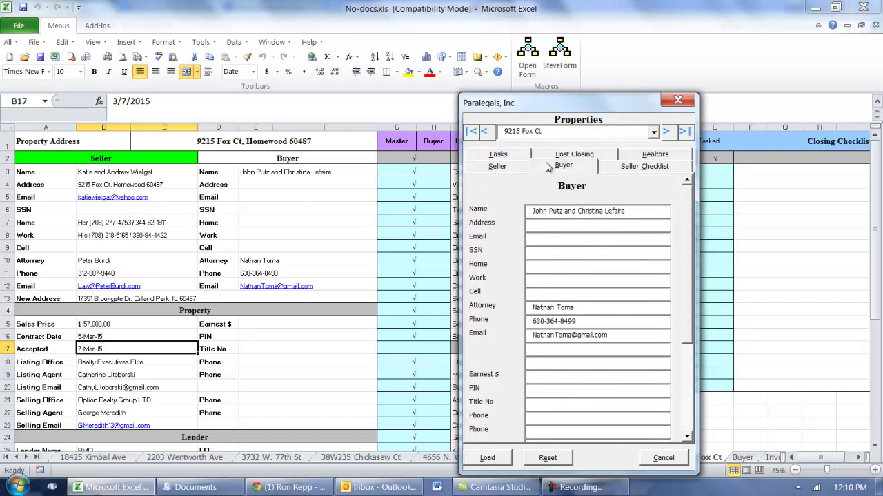
click(635, 168)
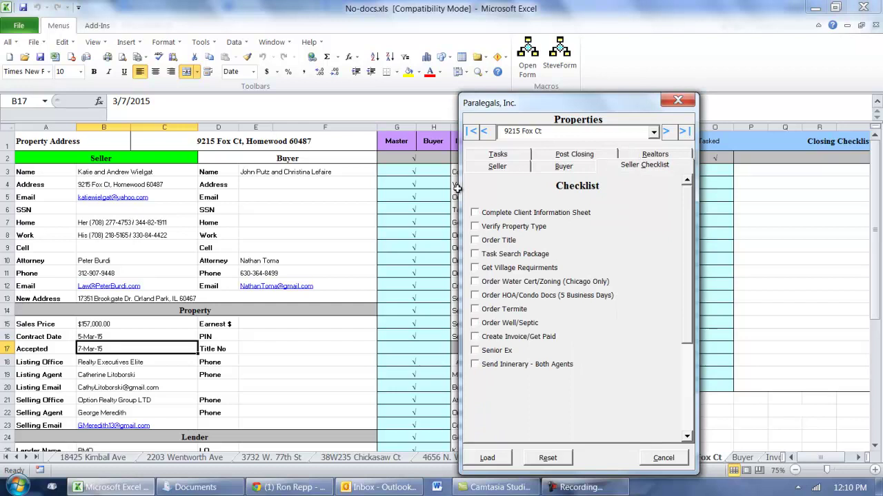
click(419, 172)
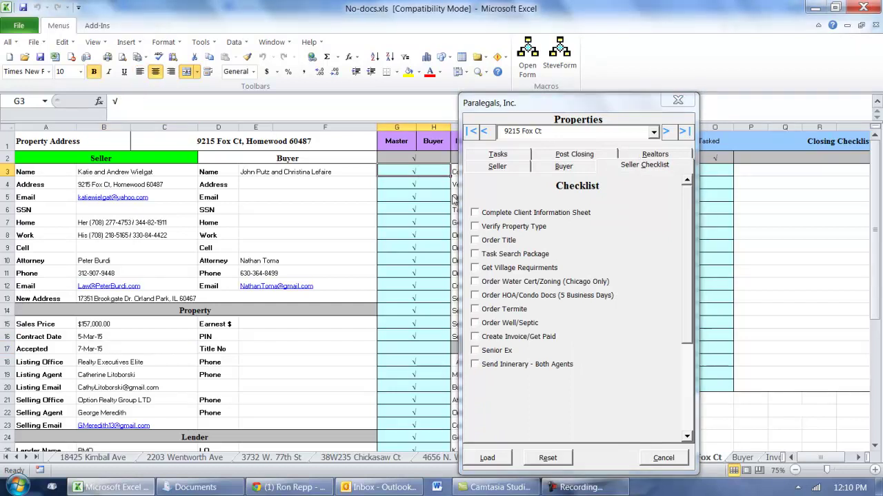
click(564, 167)
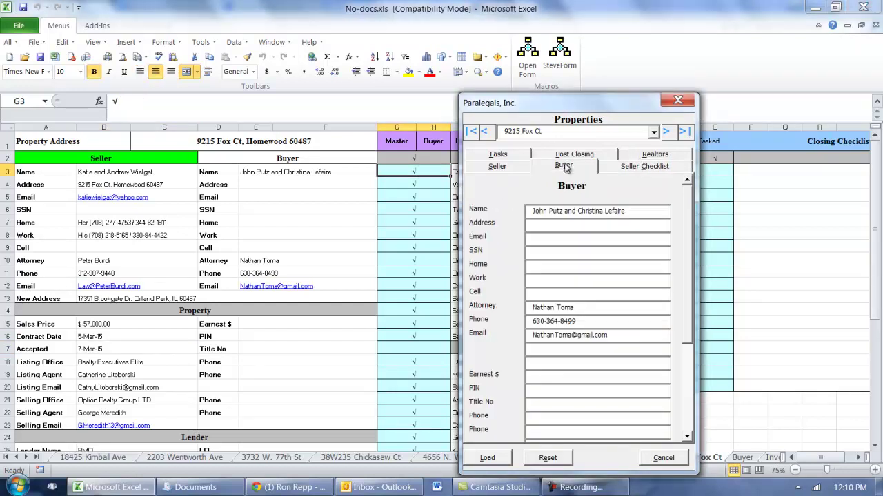
click(510, 170)
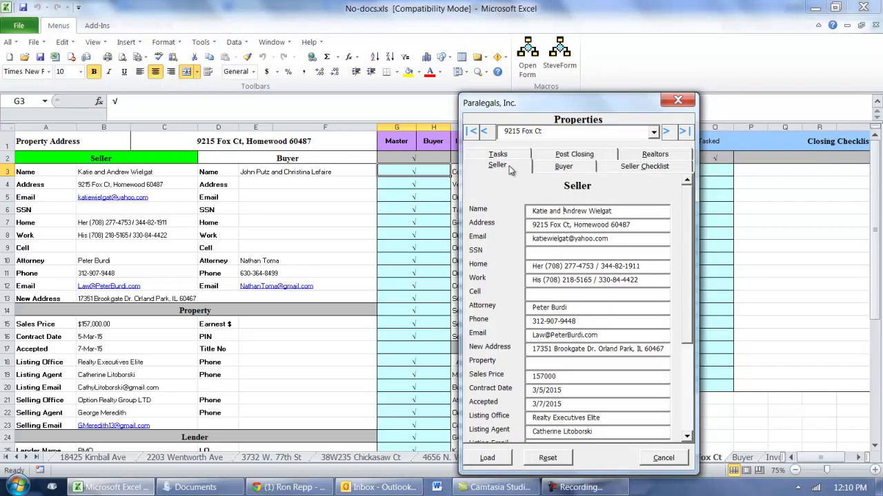
Step: Switch to Microsoft Access, open the database ParalegalsDB.accdb and run the query qryProp2Realtor
click(19, 486)
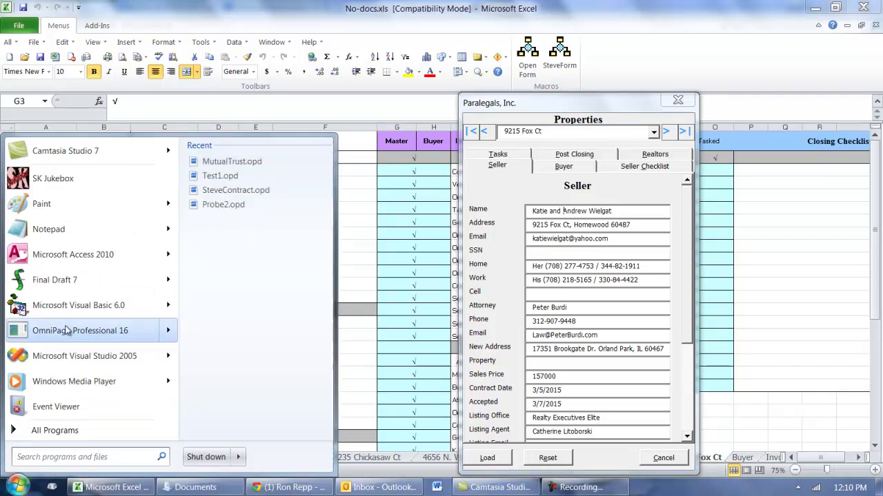
click(62, 260)
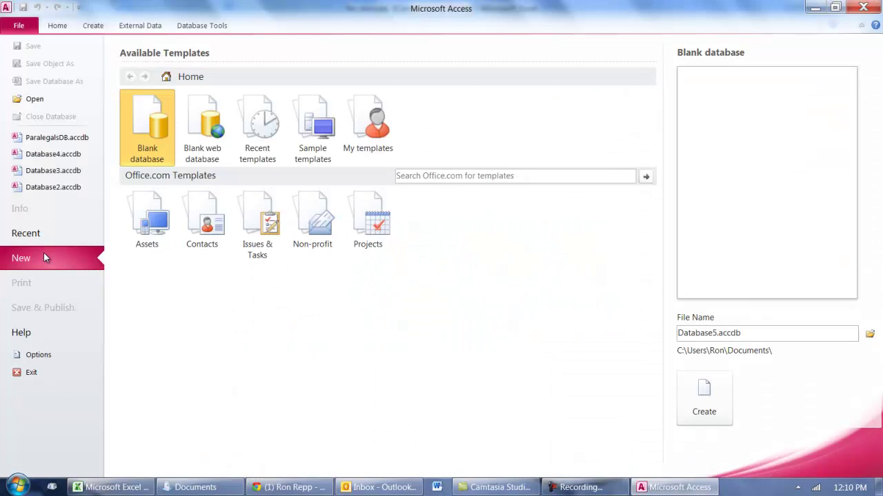
click(42, 139)
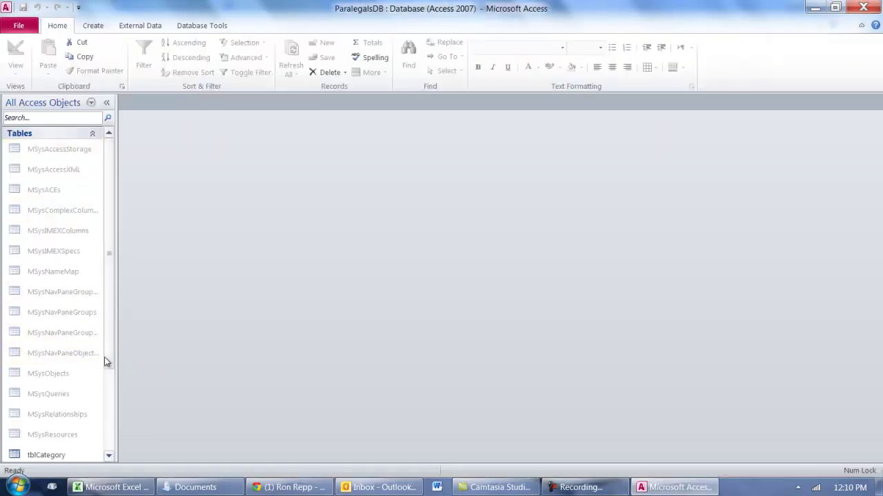
drag(105, 361, 105, 434)
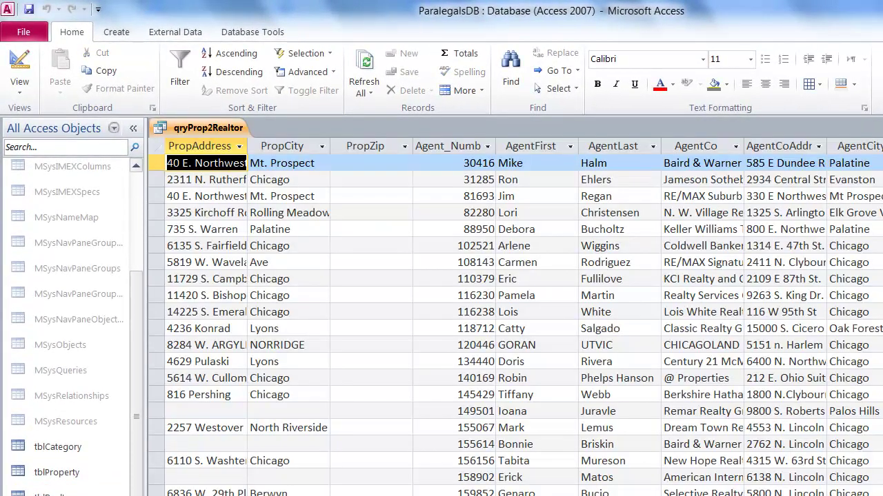
Step: Show qryProp2Realtor in Design View and examine the Agent_Number link between tblProperty and tblRealtor
right_click(209, 131)
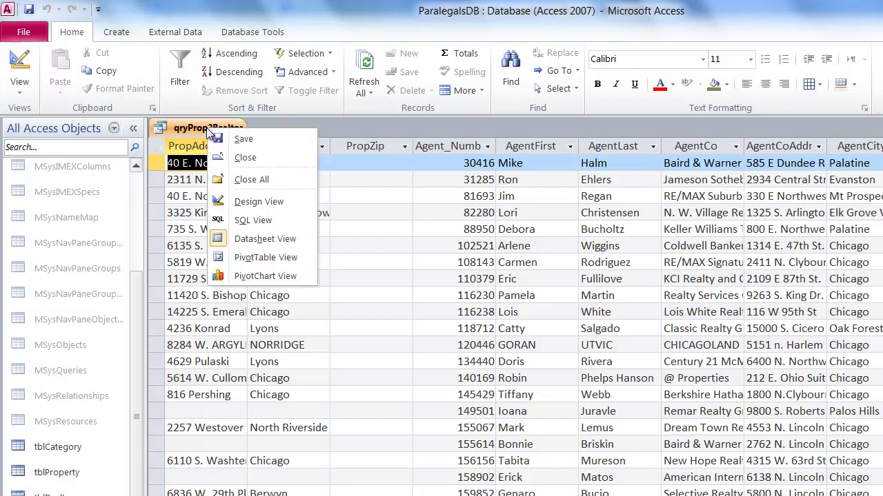
click(227, 203)
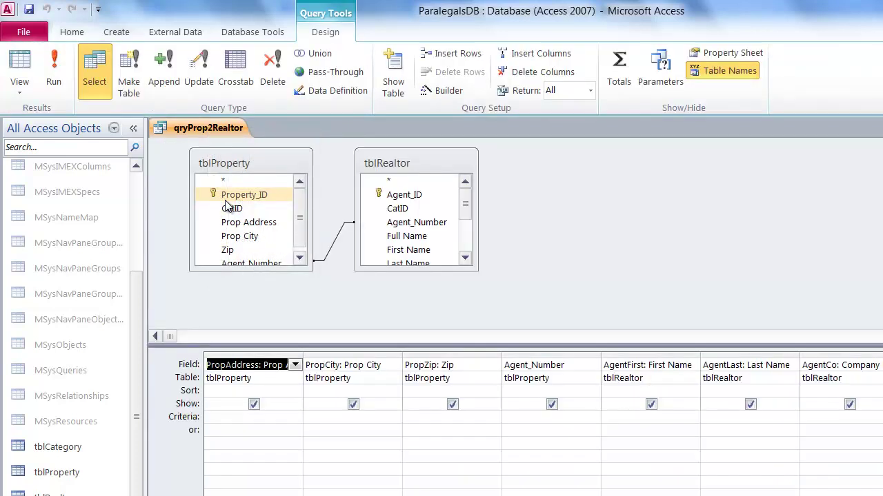
click(305, 262)
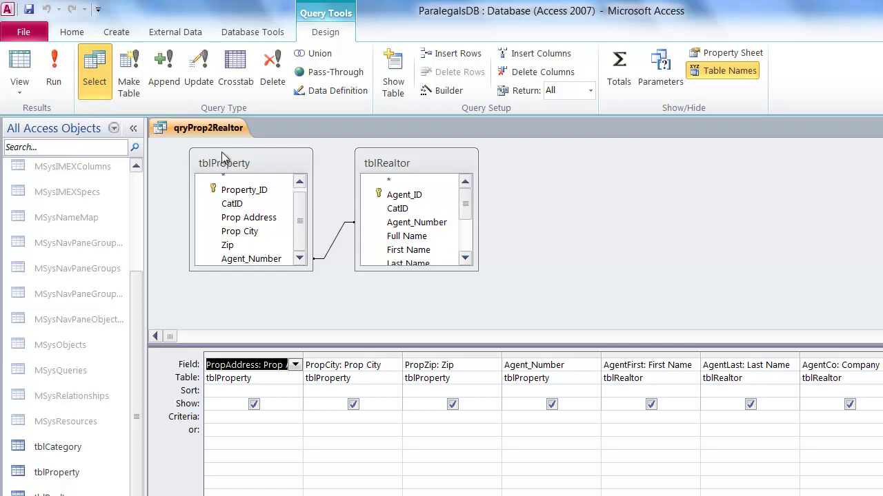
Step: Return the query to Datasheet View and inspect the Agent_Number field of the first record
click(20, 73)
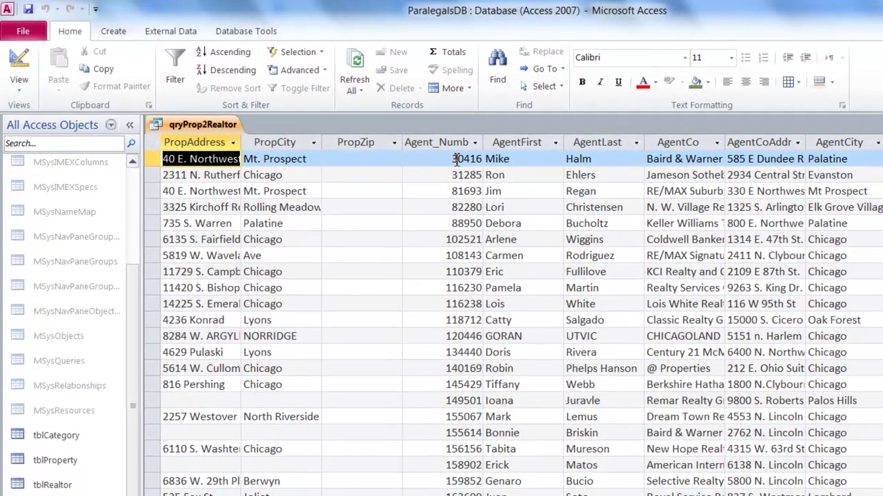
click(457, 160)
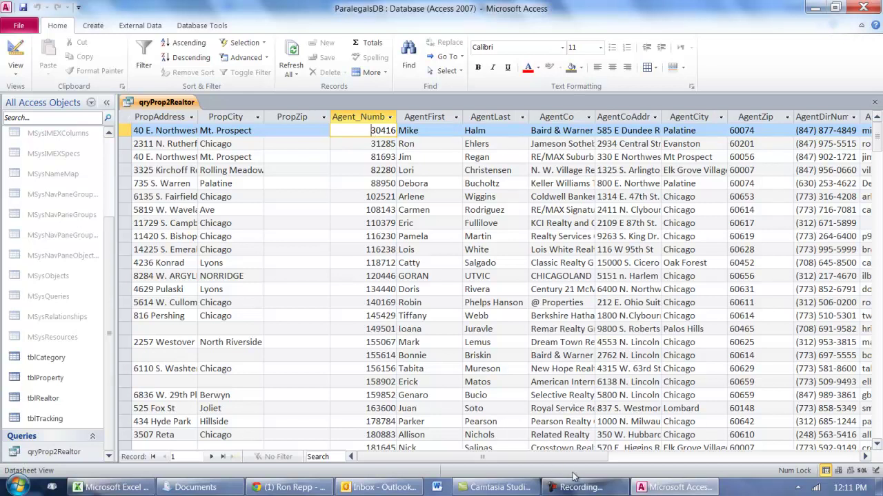
mouse_move(578, 487)
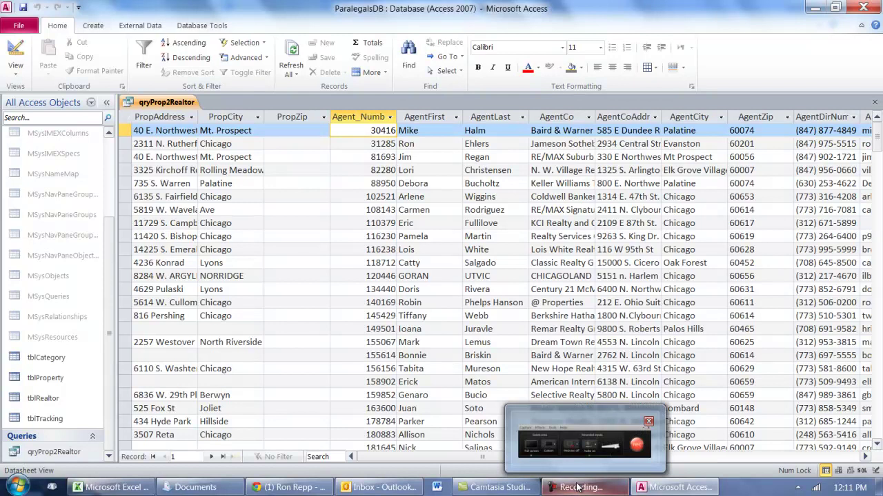